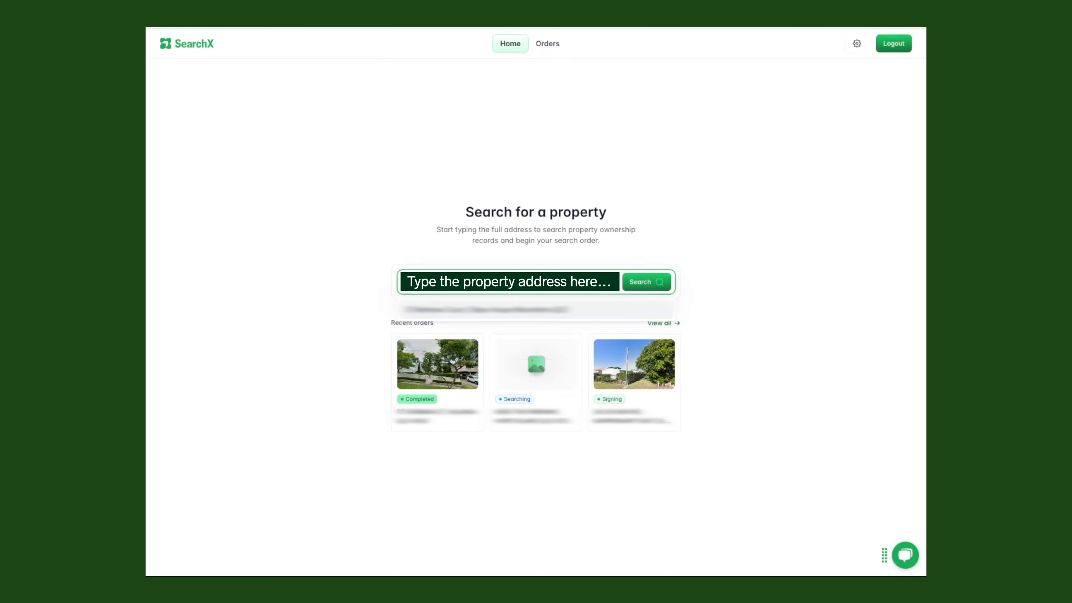
Search the entered property address to bring up its matched title details
click(642, 287)
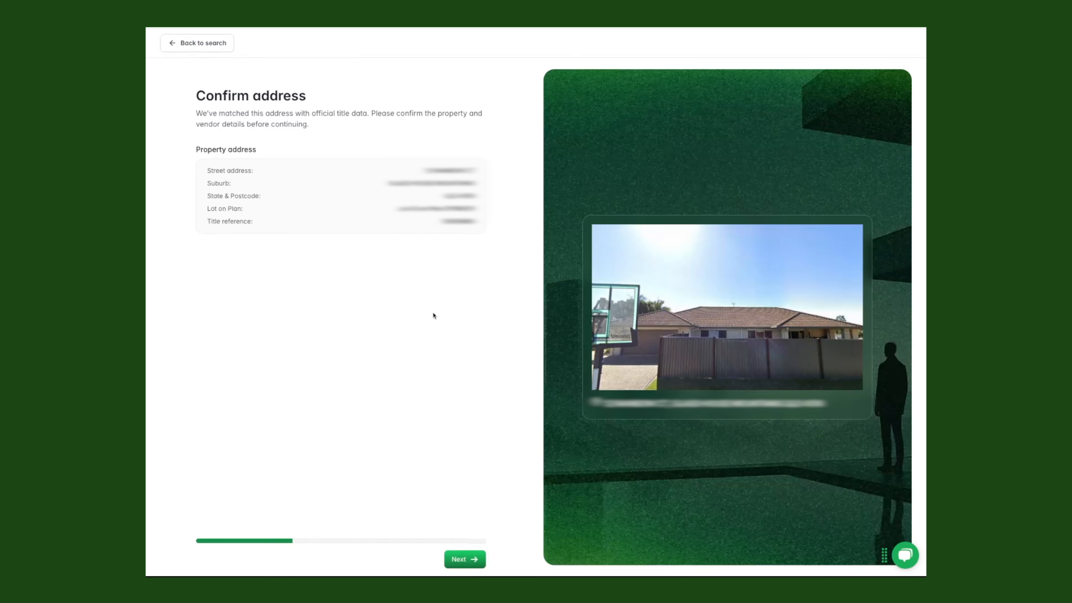
Accept the matched street, suburb, lot on plan and title reference on the Confirm address page
click(464, 560)
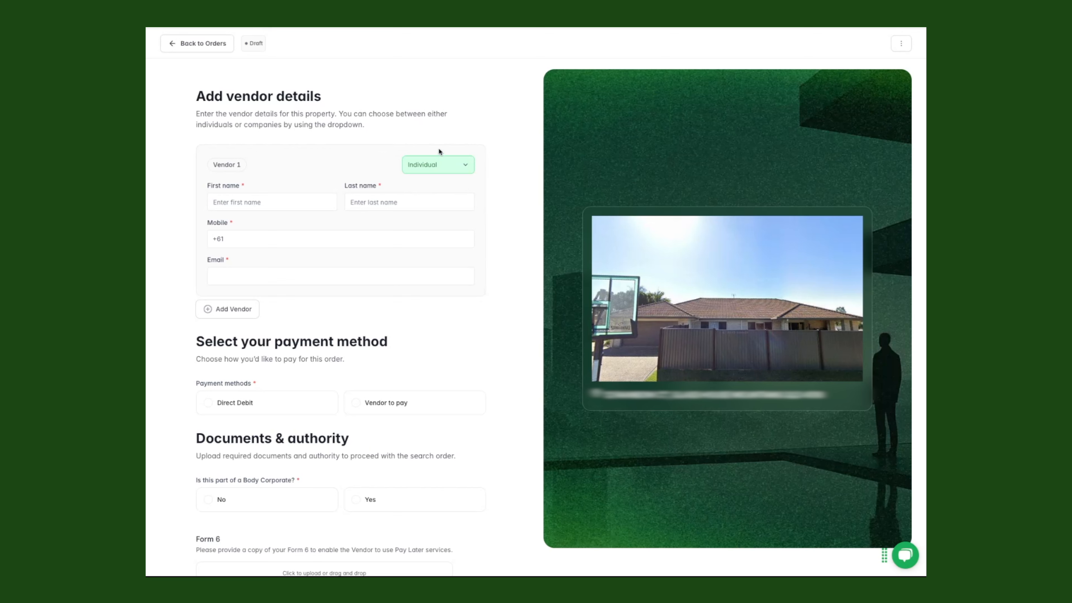
click(427, 168)
click(426, 201)
scroll(426, 203, down, 1)
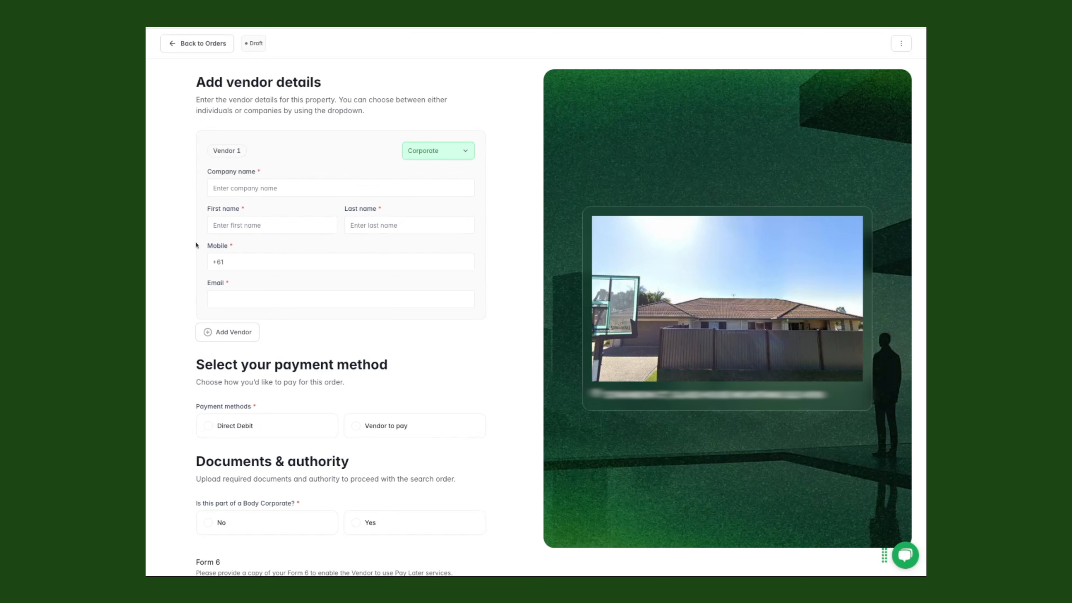
click(457, 151)
click(420, 169)
scroll(411, 148, down, 1)
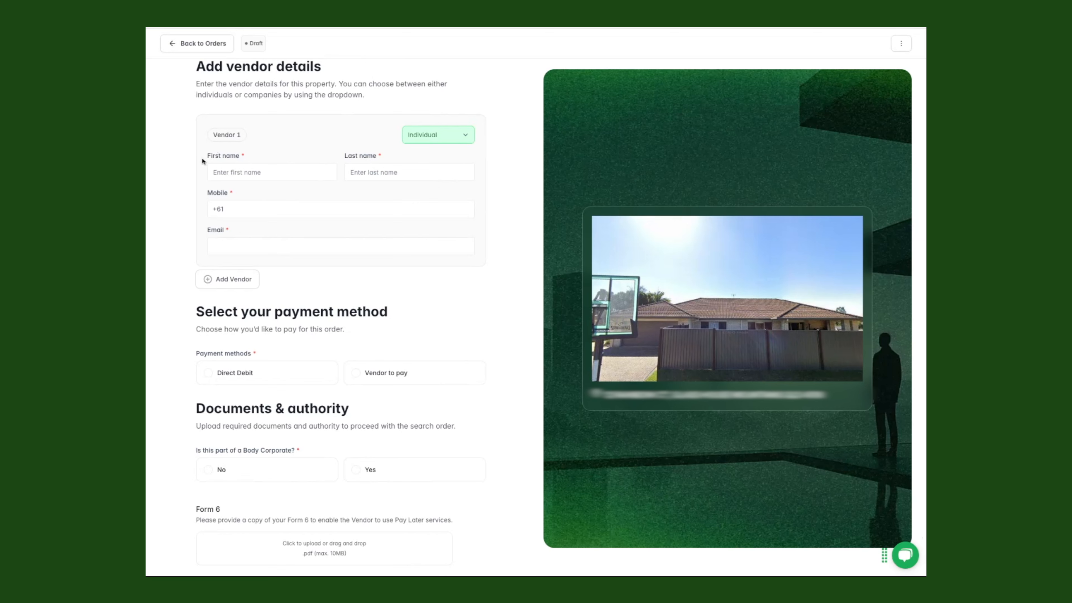
Enter Vendor 1's first name and last name
click(237, 173)
key(Tab)
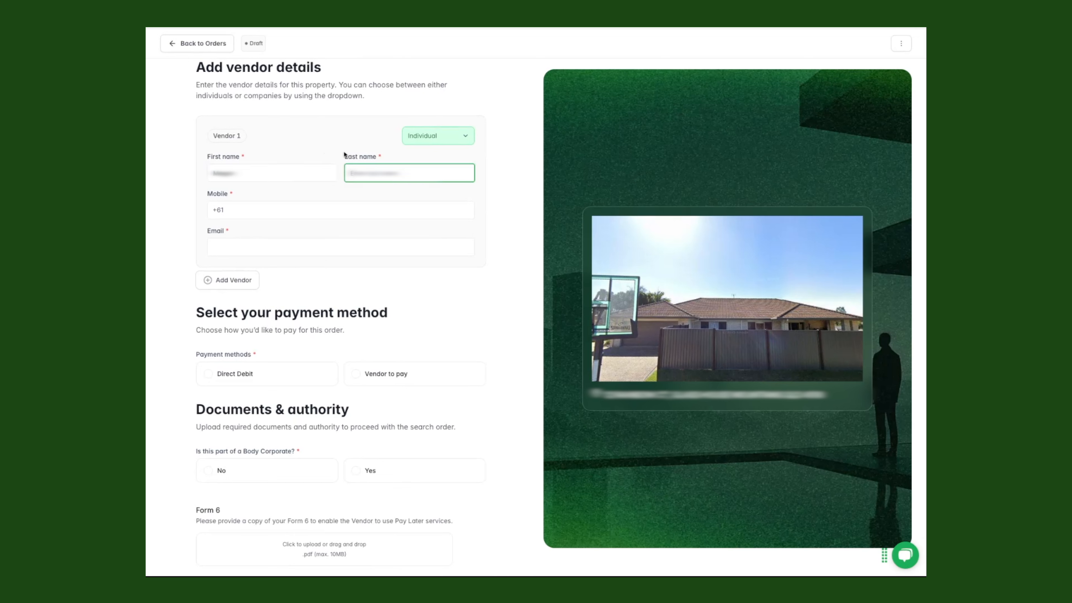
Add Vendor 1's mobile number and e-mail address
click(221, 208)
text(+61 4XX XXX XXX)
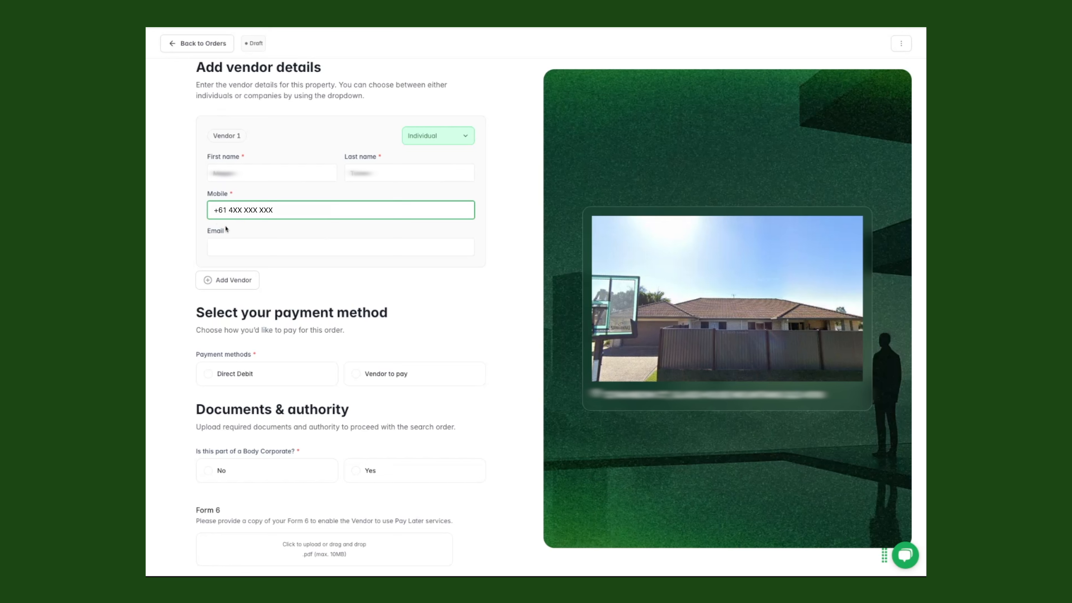
click(230, 249)
text(email@me.com.au)
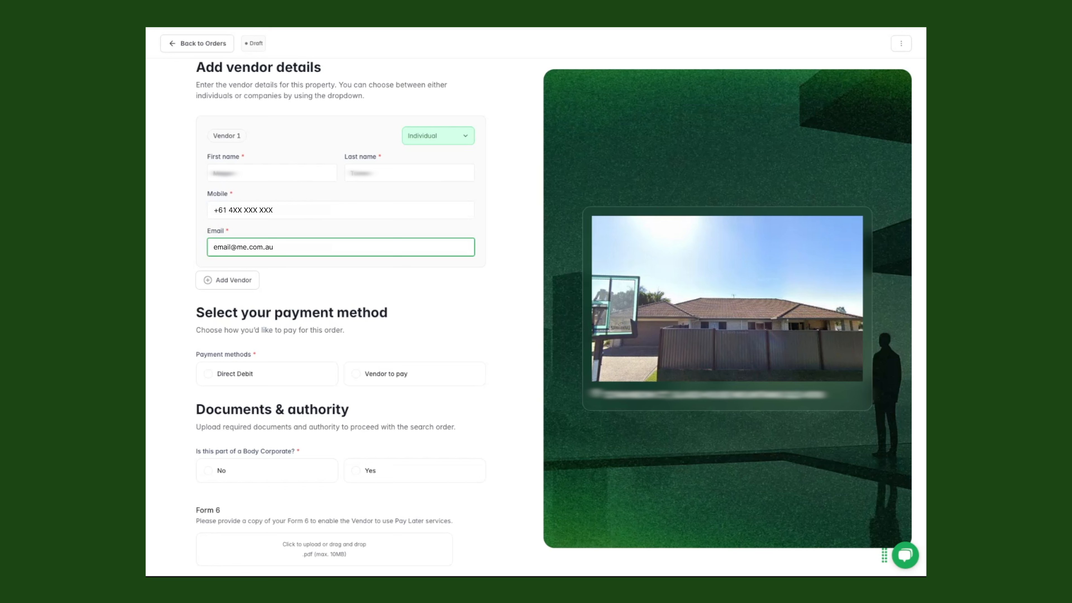
click(372, 271)
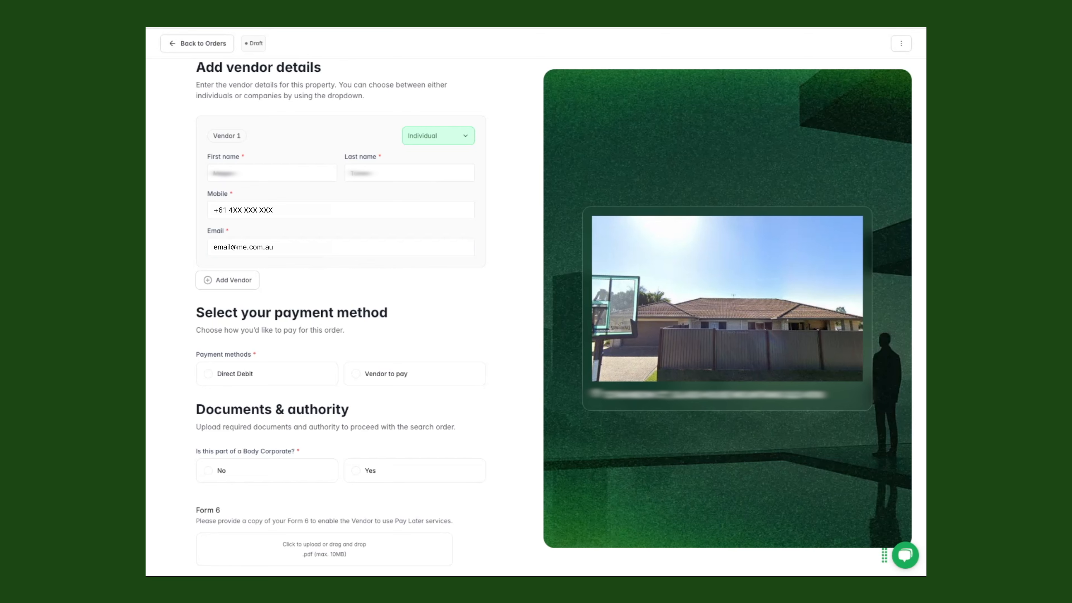
scroll(340, 295, down, 1)
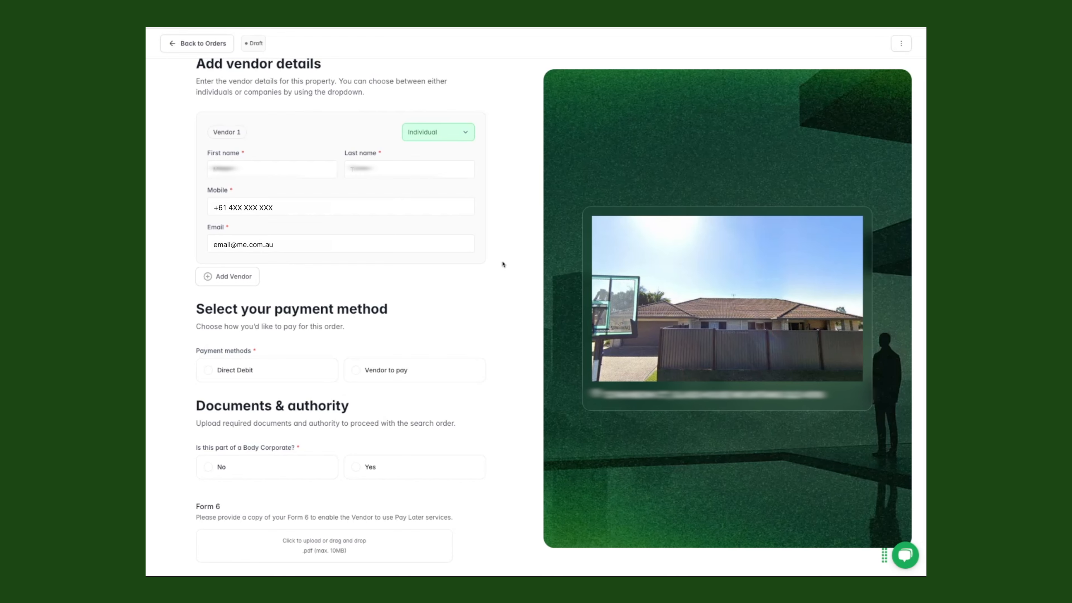
scroll(503, 266, up, 2)
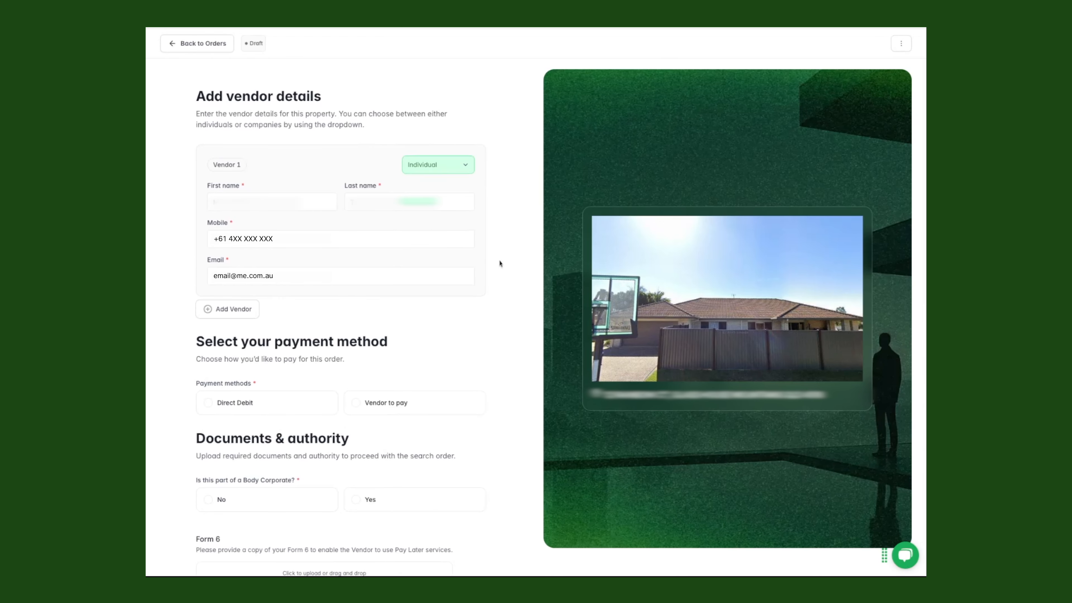
click(219, 314)
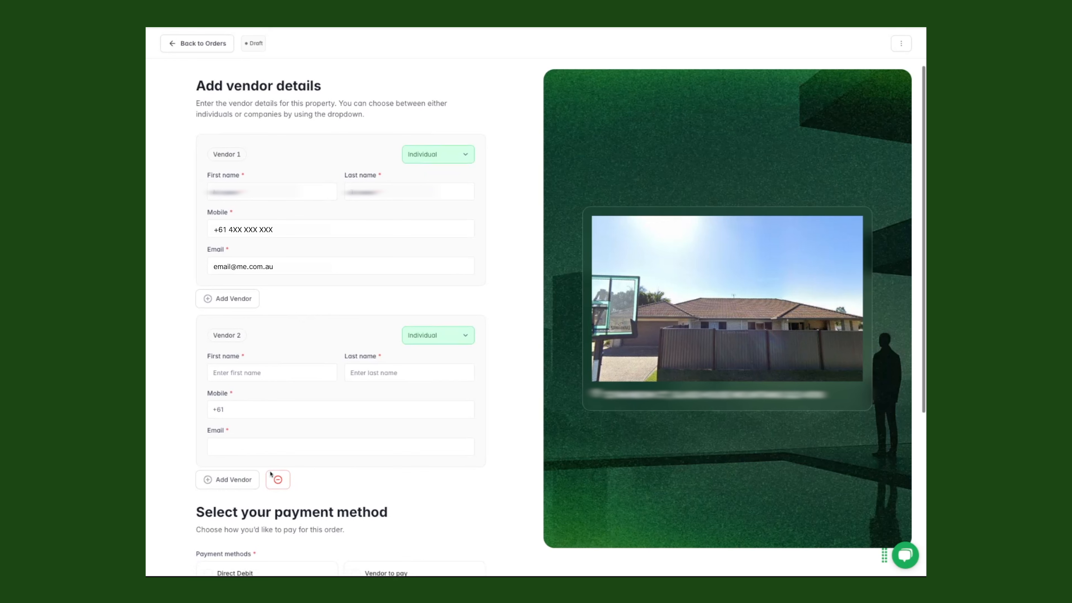
click(278, 487)
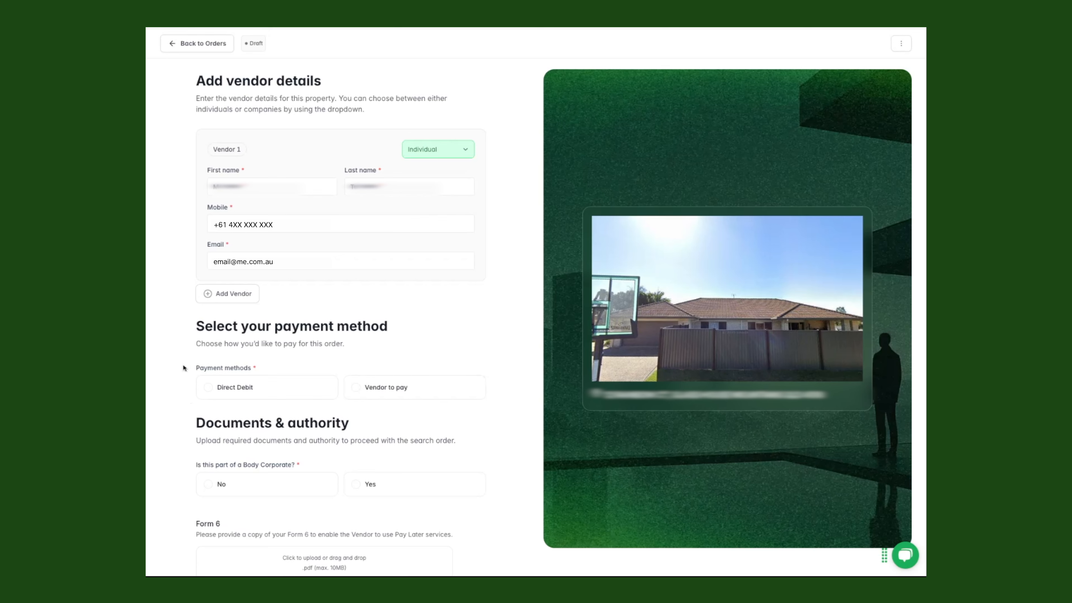
scroll(183, 372, down, 1)
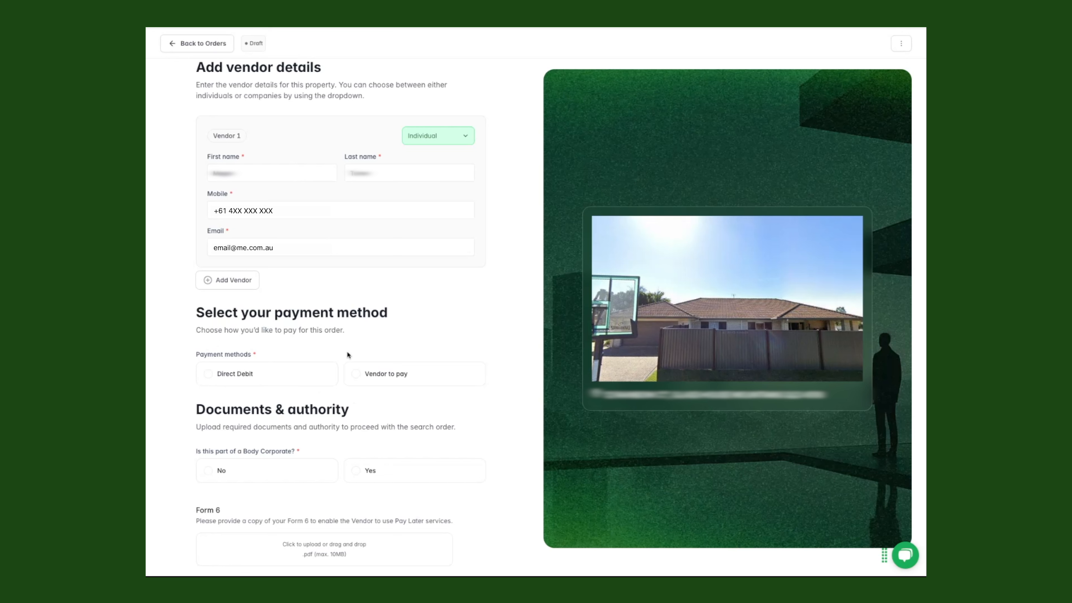
Choose Vendor to pay as the order's payment method
click(357, 375)
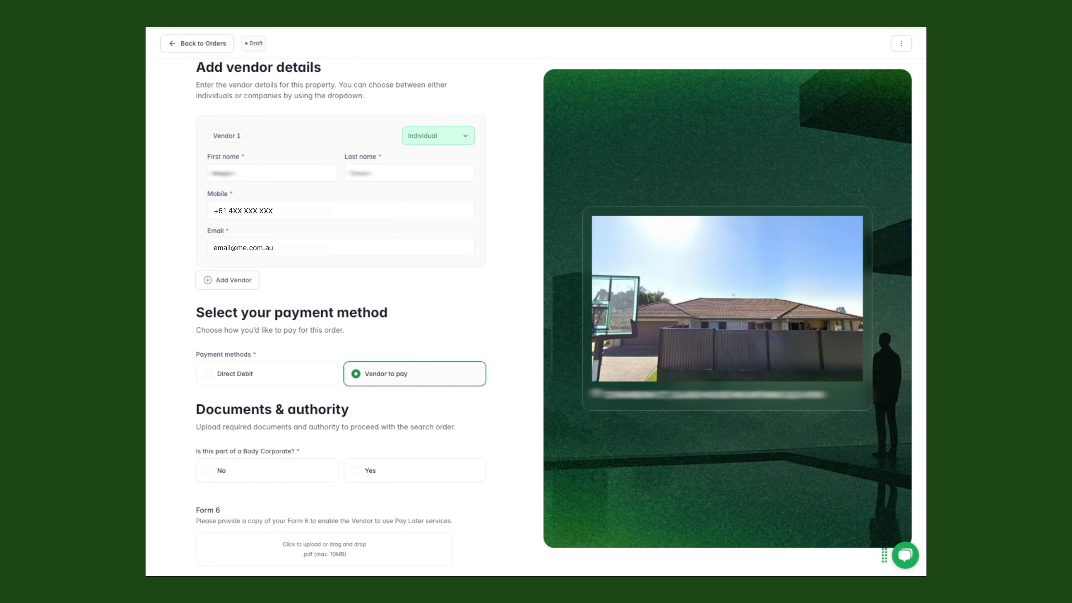
scroll(341, 316, down, 1)
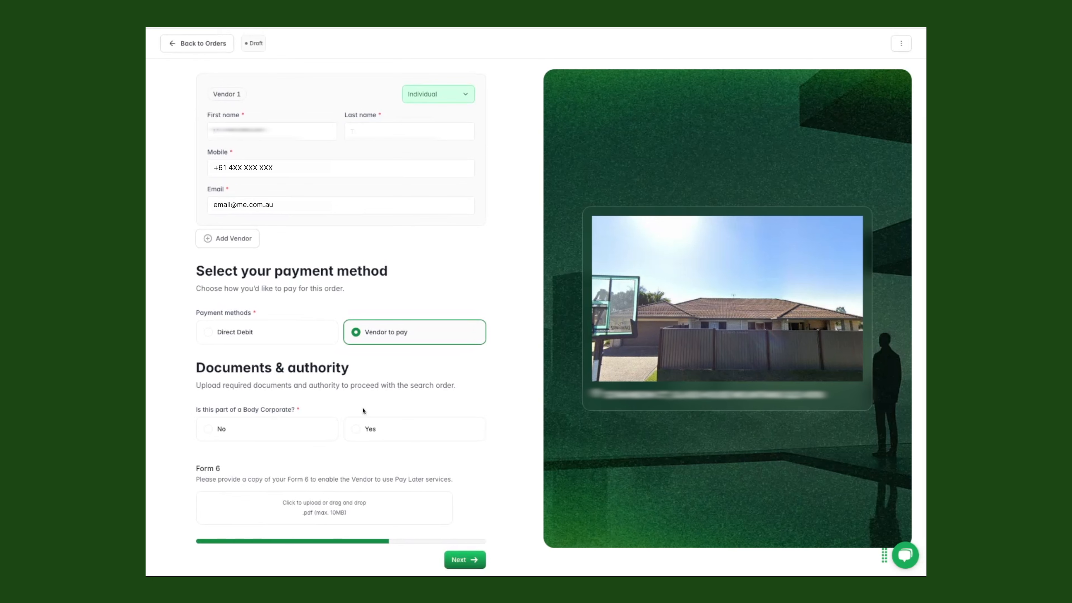
Preview the Body Corporate Yes questions, then answer No
click(356, 430)
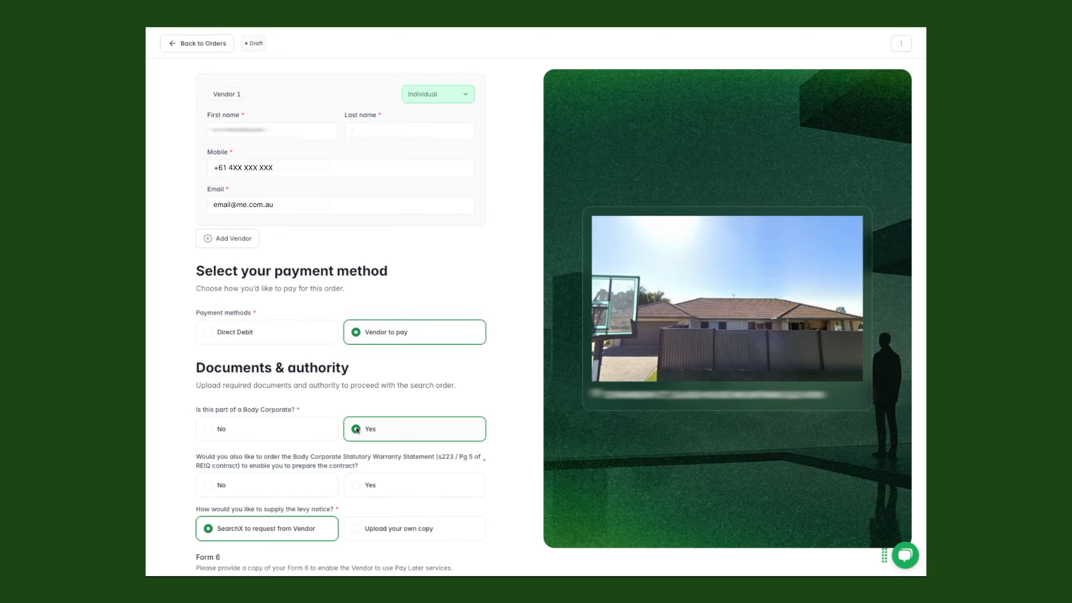
scroll(511, 416, down, 2)
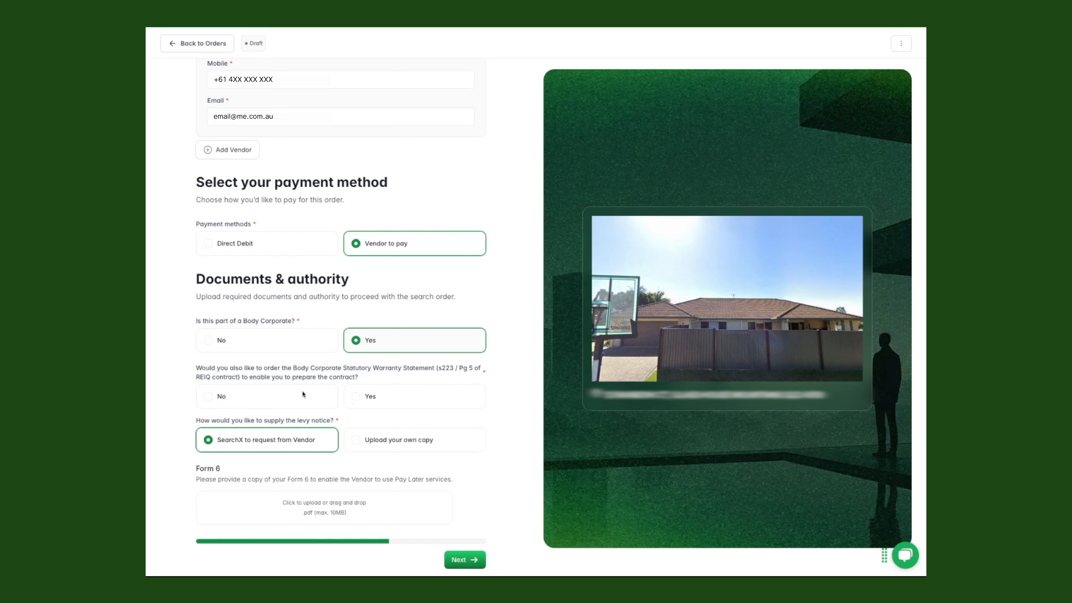
click(211, 341)
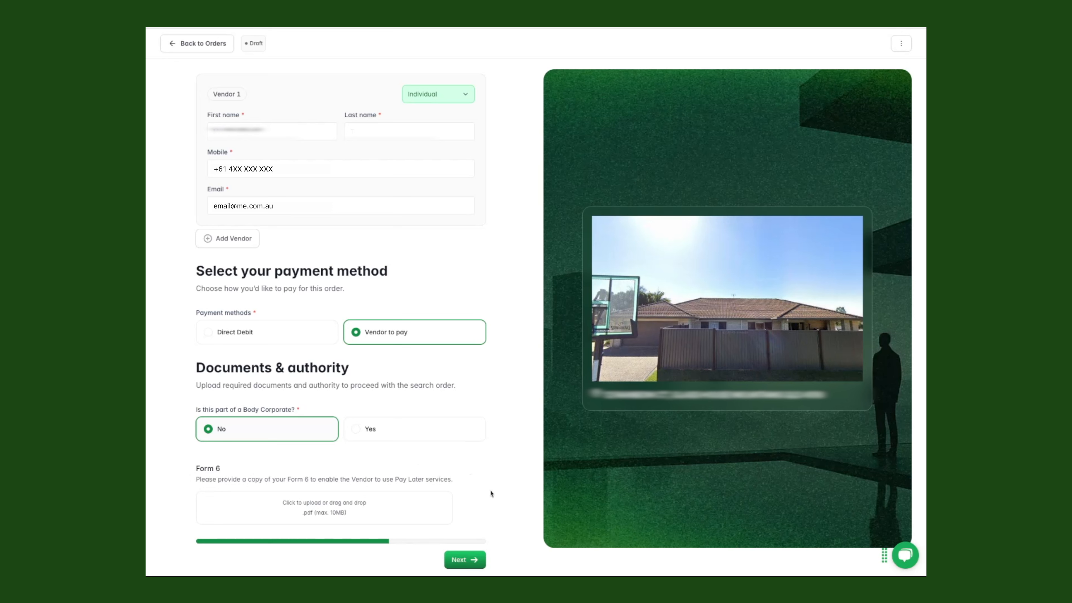
Review the Order & confirm page and its payment authorisation disclaimer, then submit the order
click(464, 561)
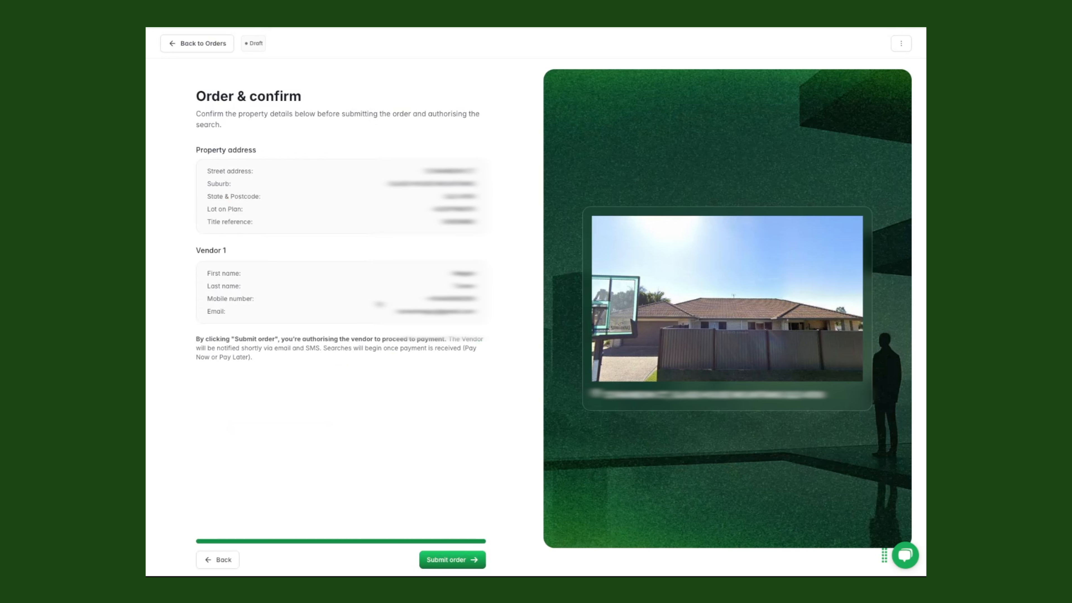
drag(256, 357, 196, 338)
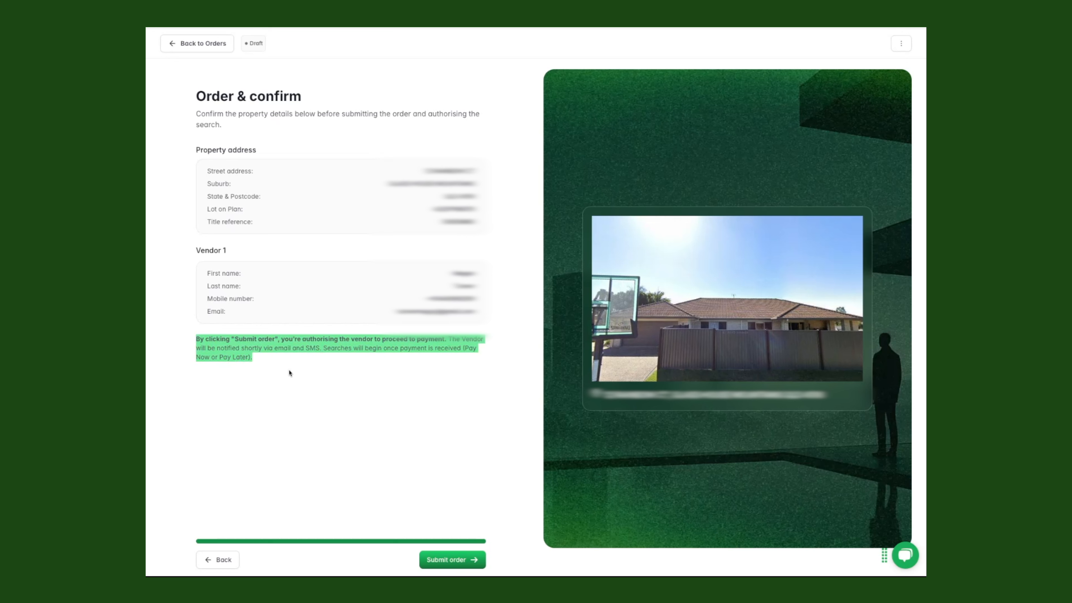
click(269, 366)
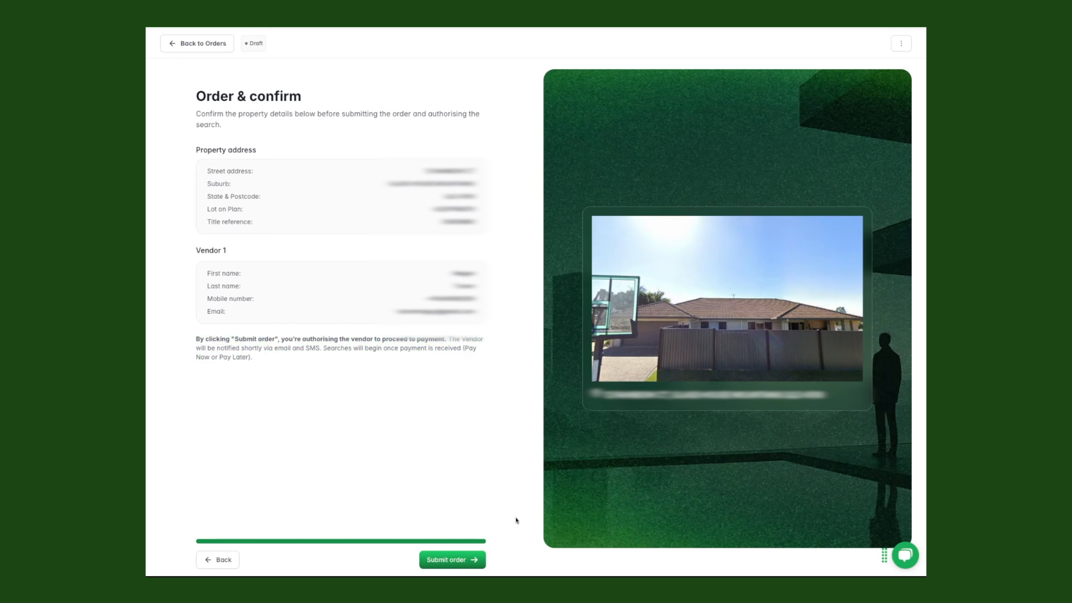
click(453, 561)
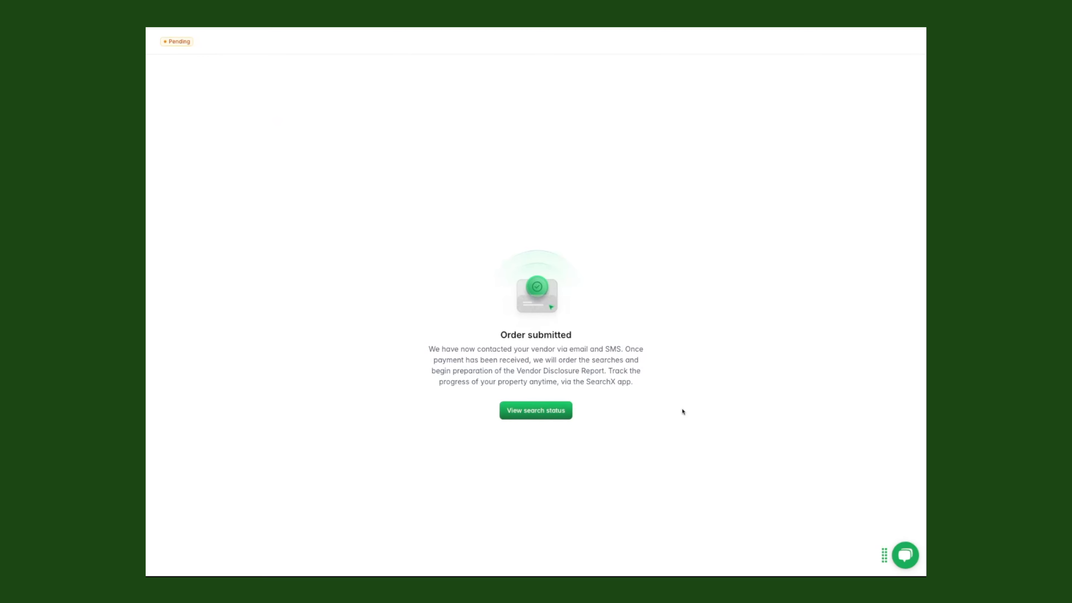
Check the search status, browse Orders and Home, then open the Pending recent order
click(534, 417)
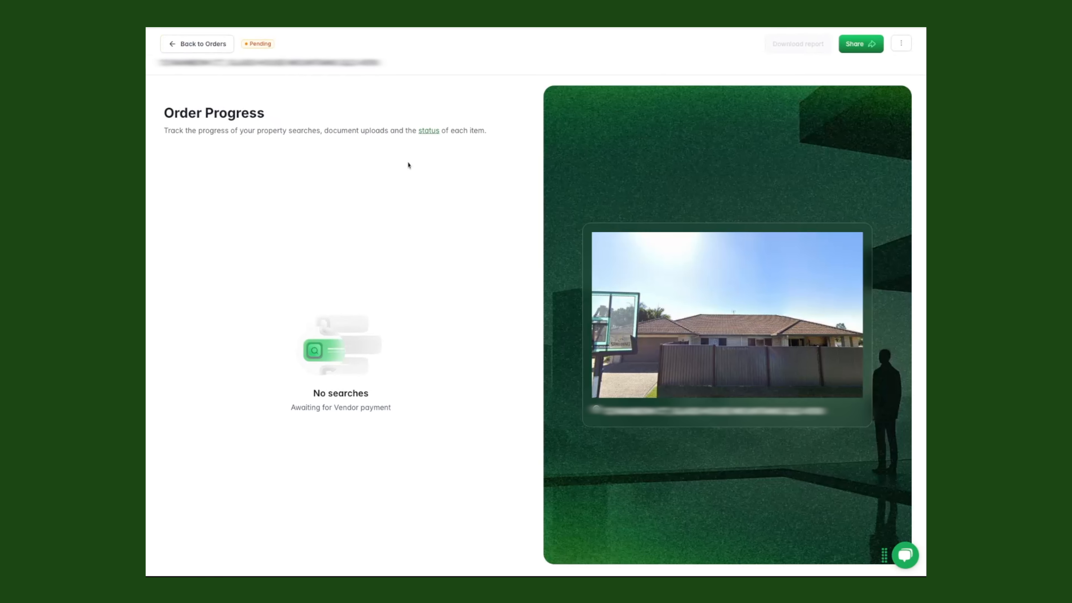
click(210, 46)
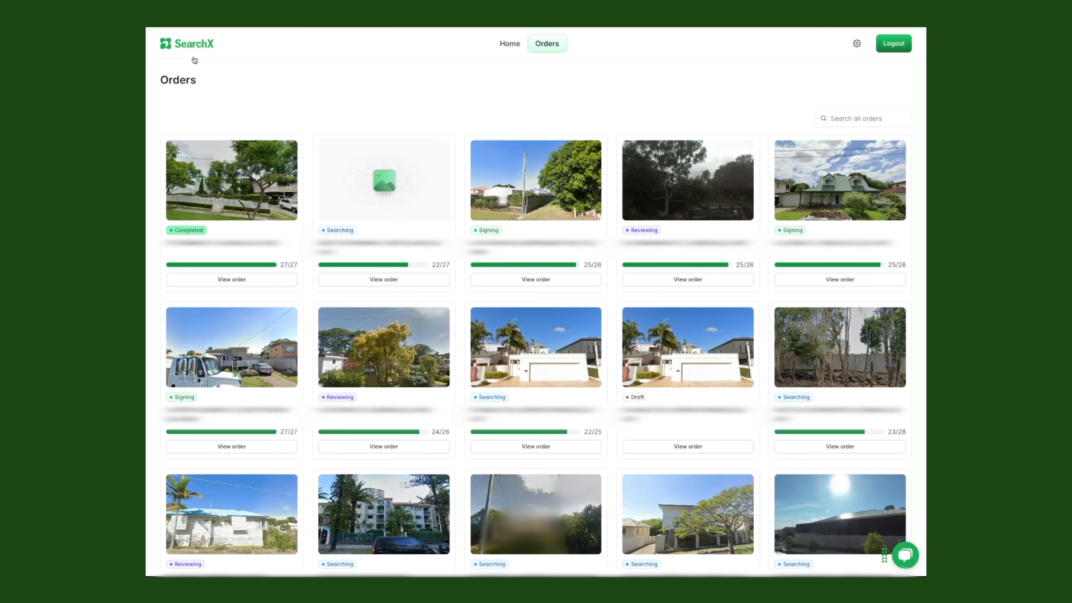
click(514, 43)
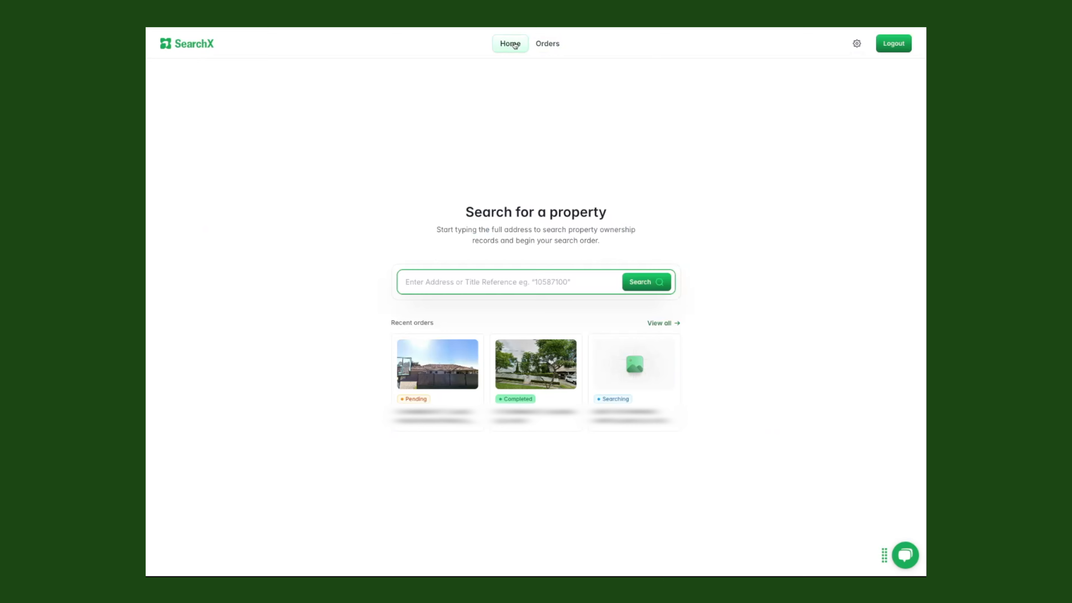
click(442, 371)
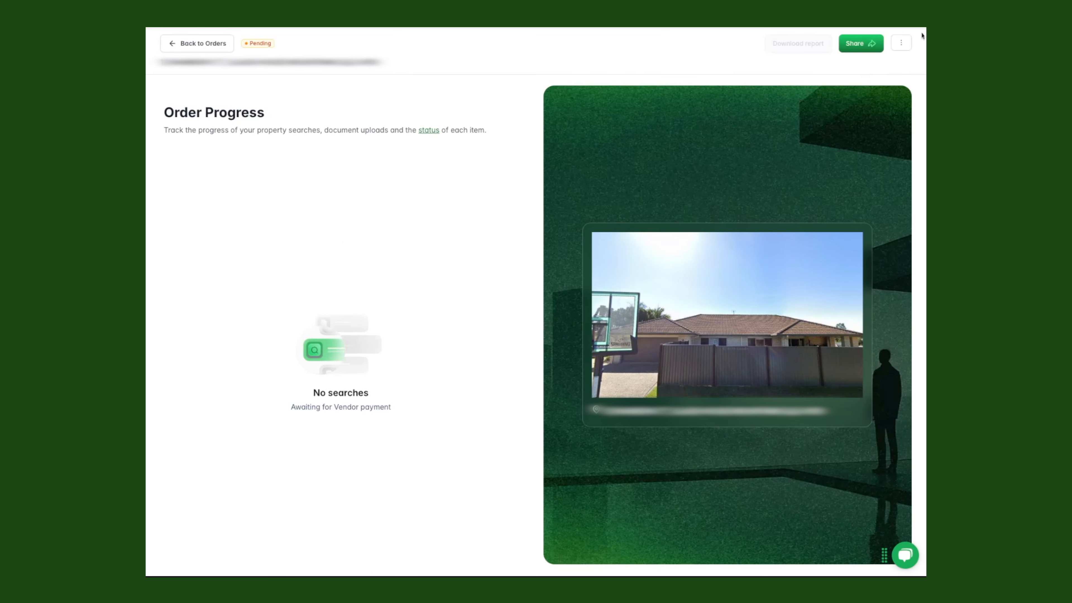
click(902, 46)
click(804, 66)
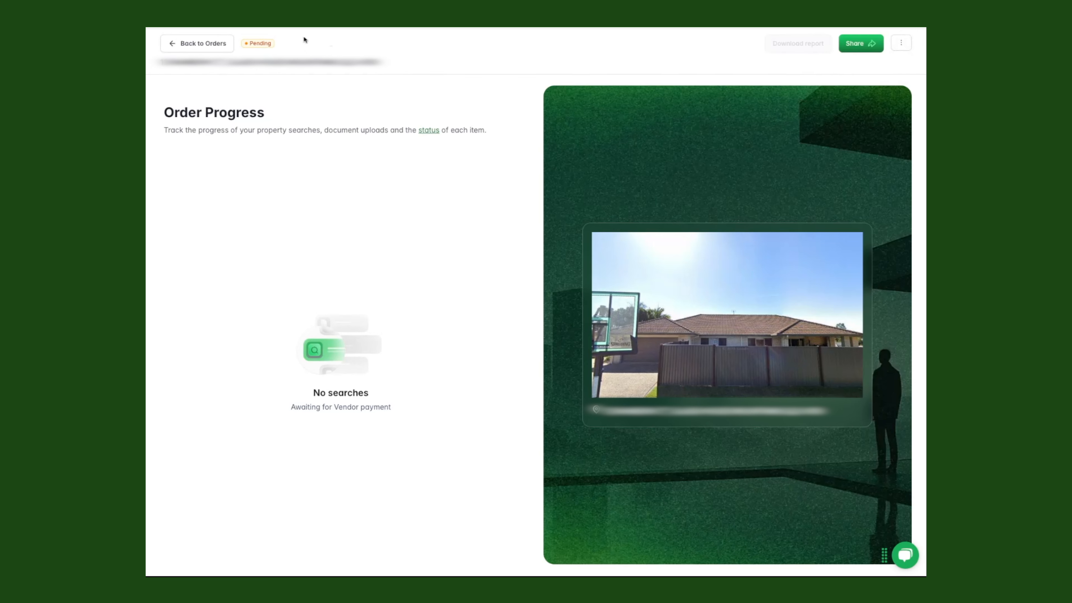